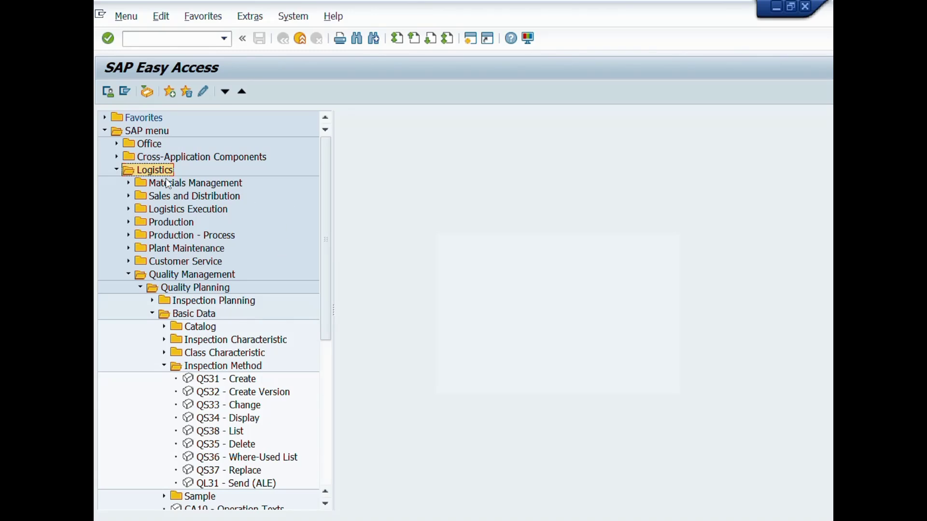
Step: Find QS31 Create under Quality Management > Quality Planning > Basic Data > Inspection Method, then enter qs31 as the transaction code
left_click(194, 276)
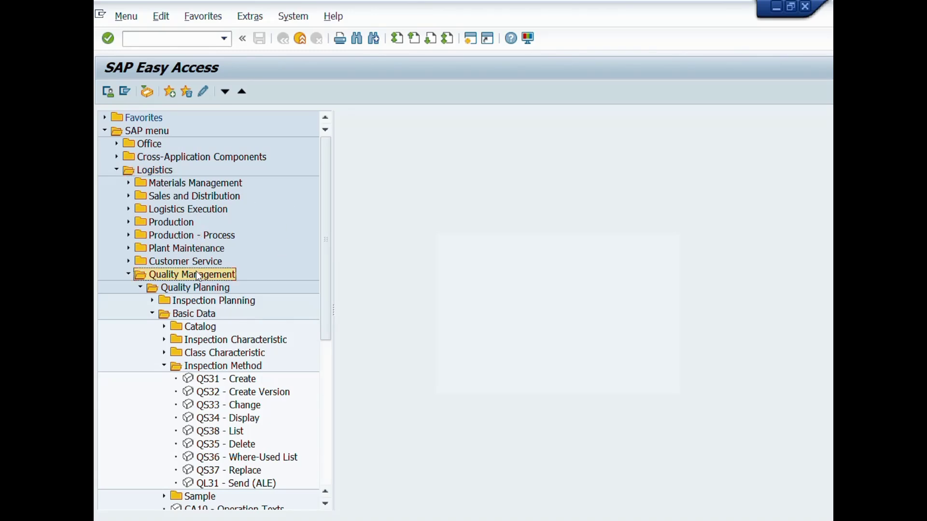
left_click(210, 288)
left_click(203, 314)
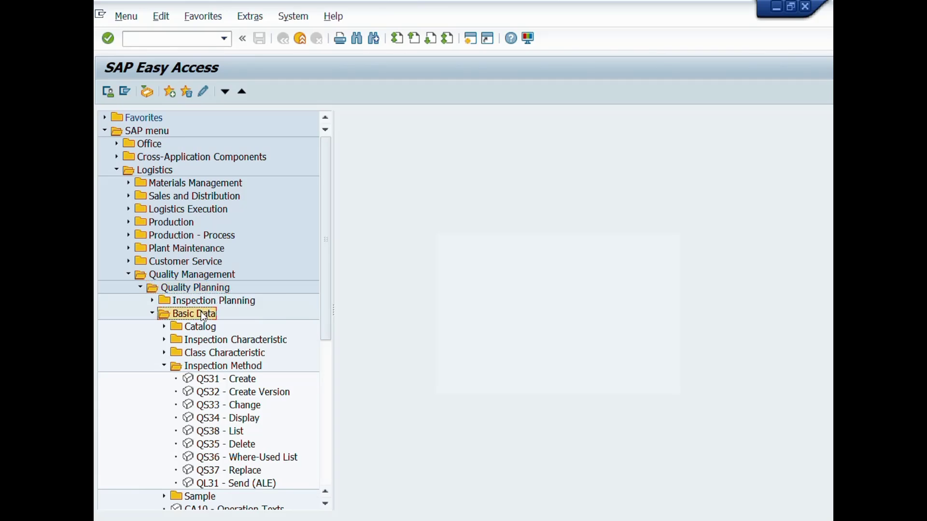
left_click(216, 368)
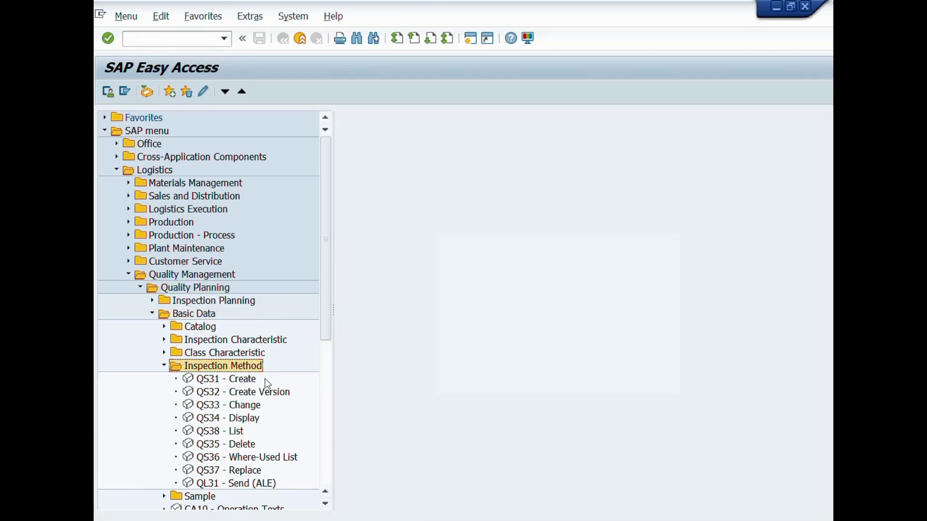
left_click(245, 379)
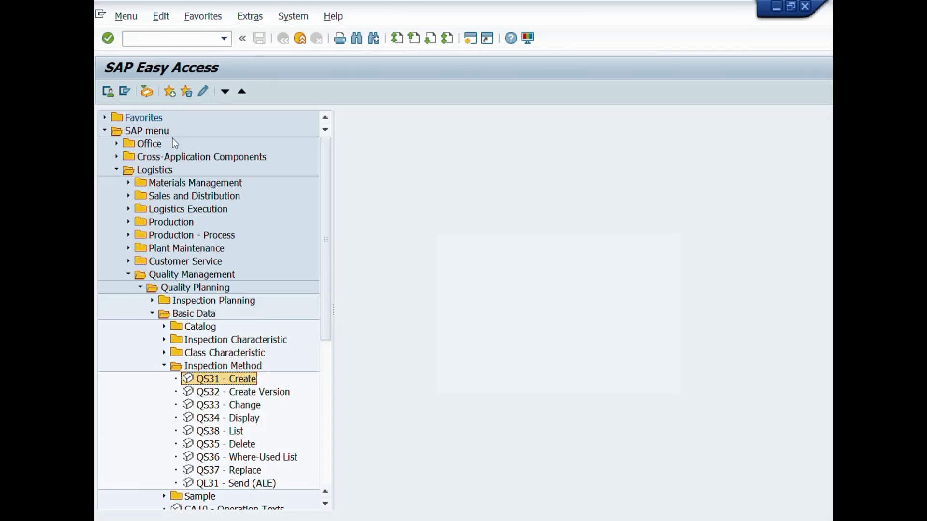
left_click(158, 36)
type("qs31")
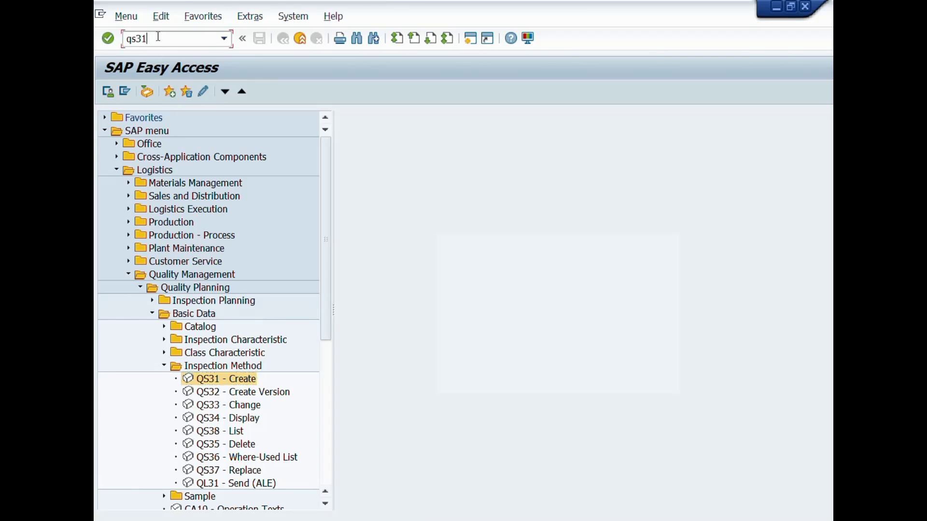
Step: Run qs31 and read the F1 help for the Plant and inspection method fields
left_click(108, 41)
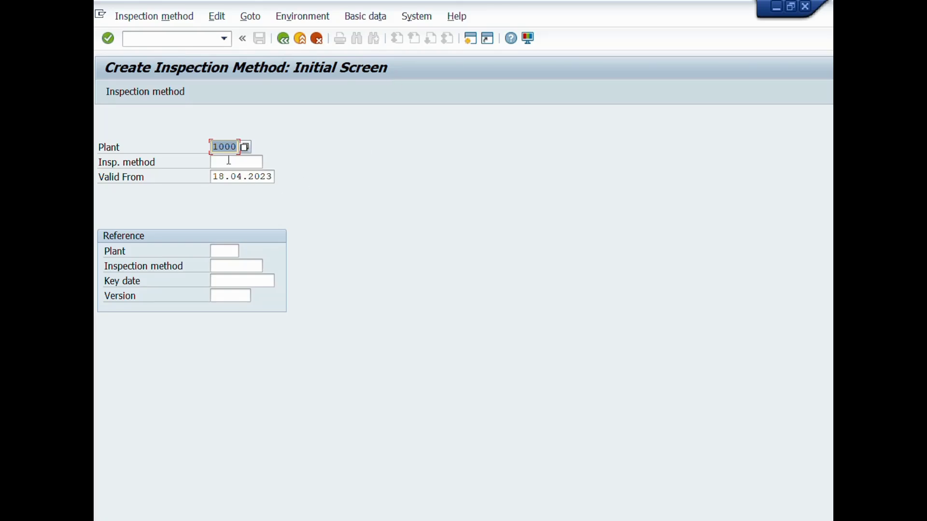
left_click(222, 146)
key("Return")
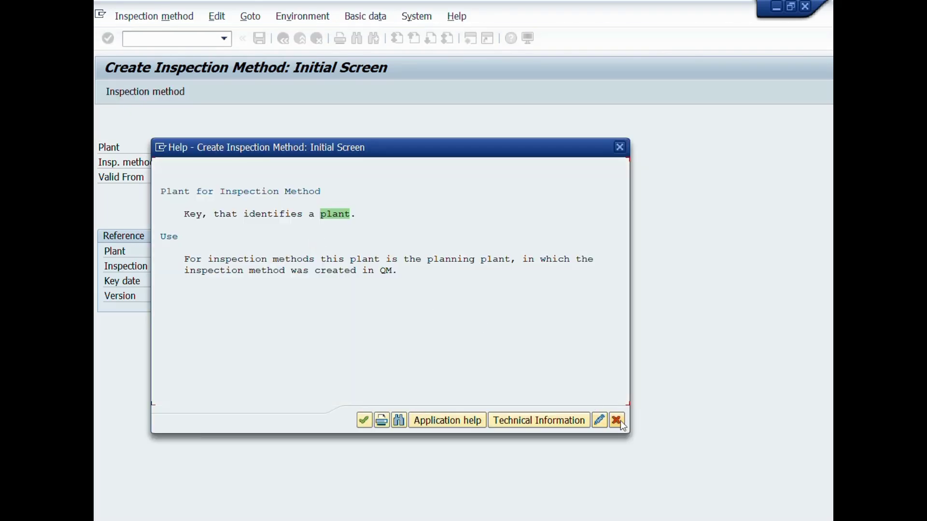
left_click(617, 420)
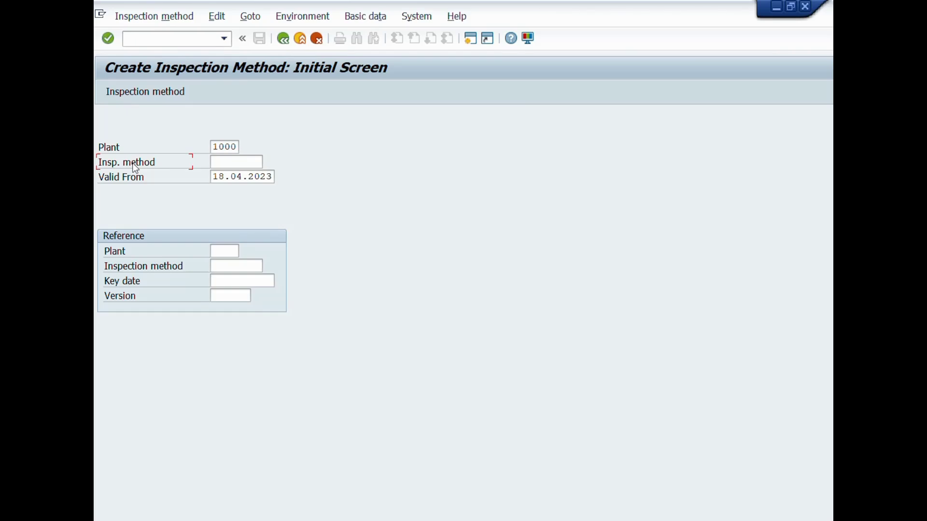
key("F1")
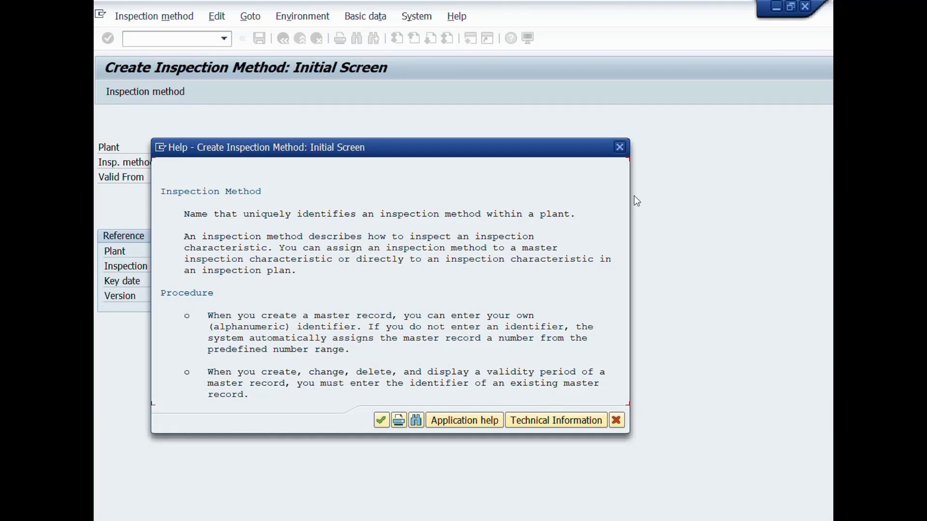
left_click(620, 148)
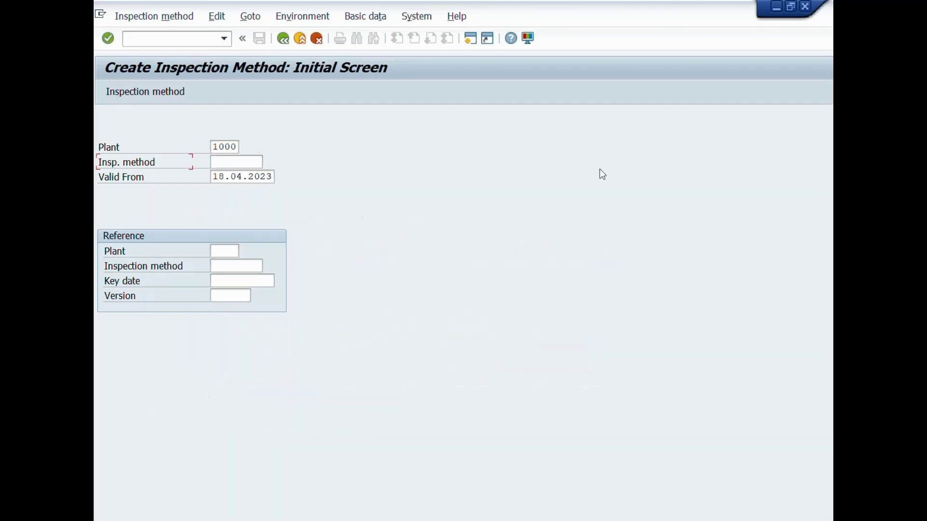
Step: Enter inspection method IM000001 from the input history and confirm to reach General Data
left_click(236, 161)
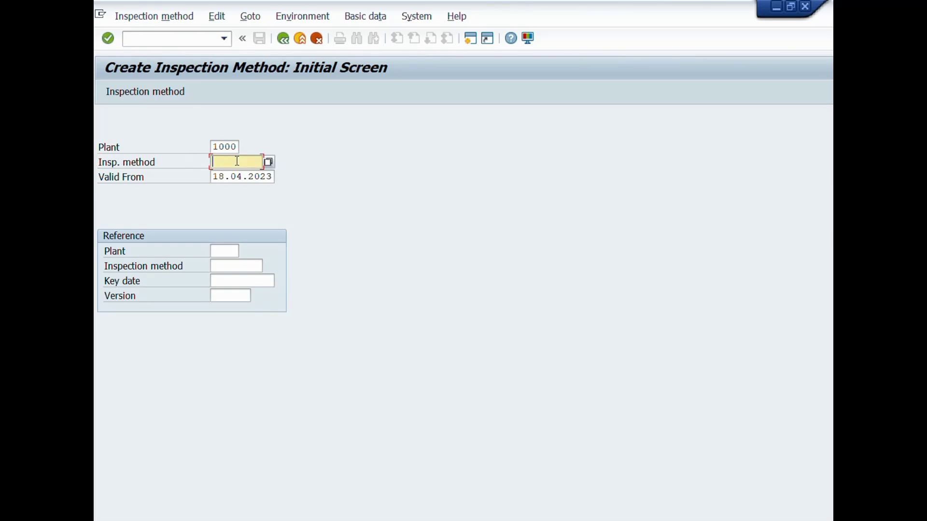
left_click(237, 160)
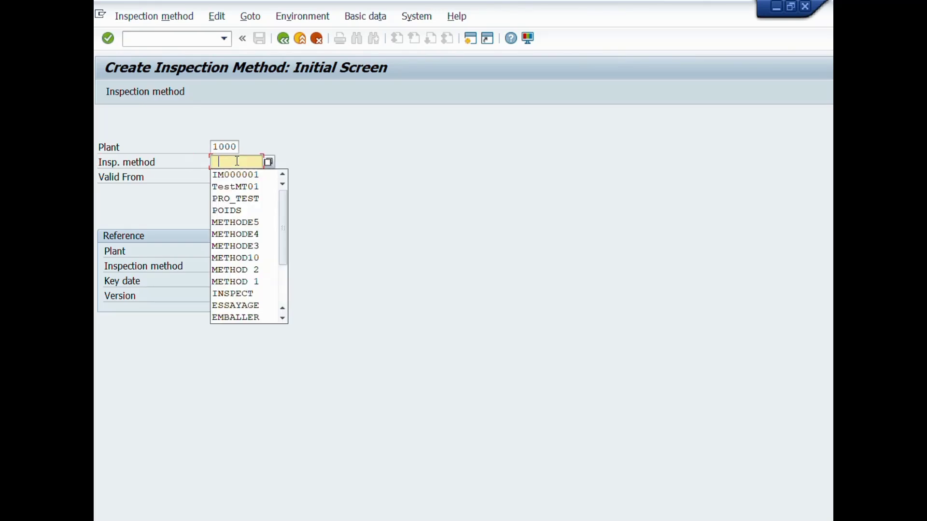
left_click(237, 161)
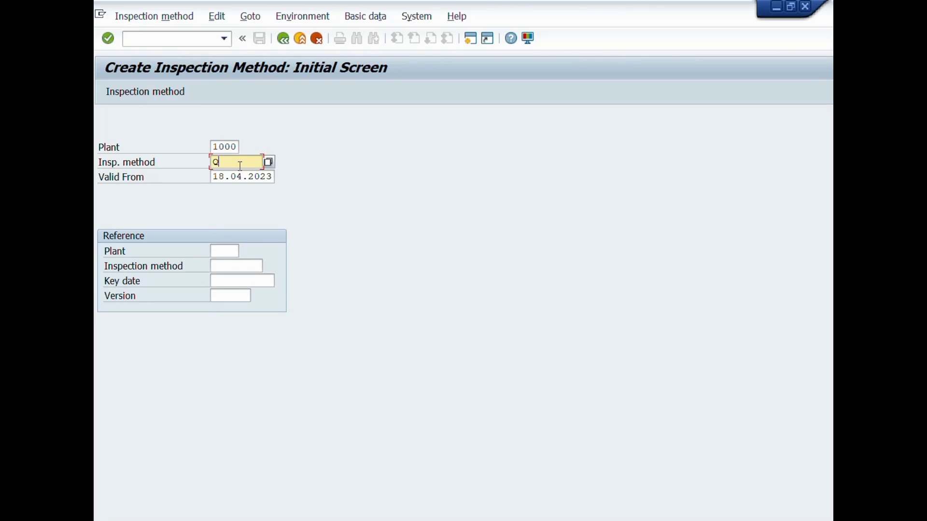
left_click(240, 163)
type("IM")
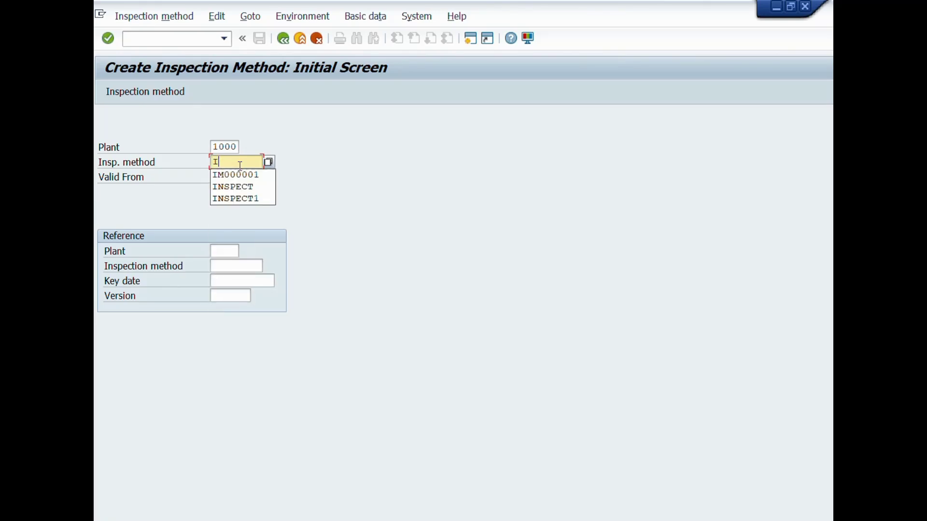
left_click(261, 175)
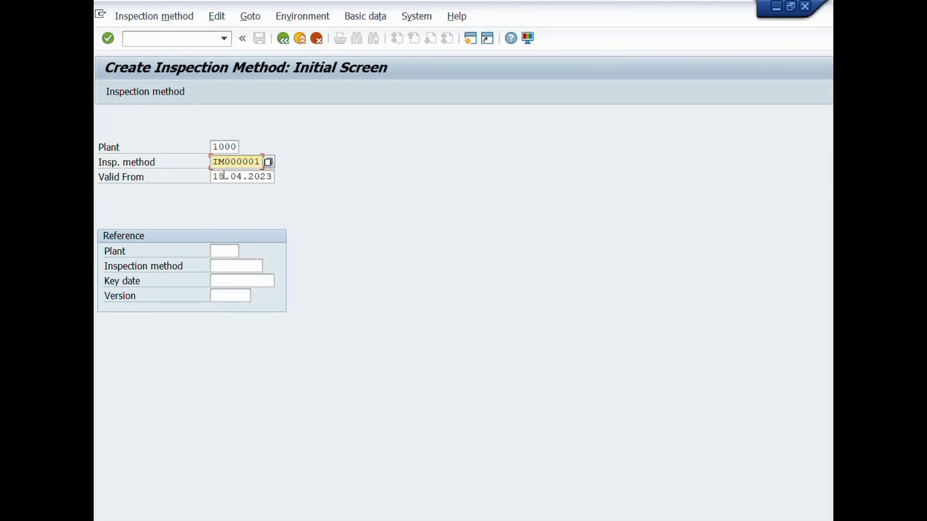
left_click(108, 39)
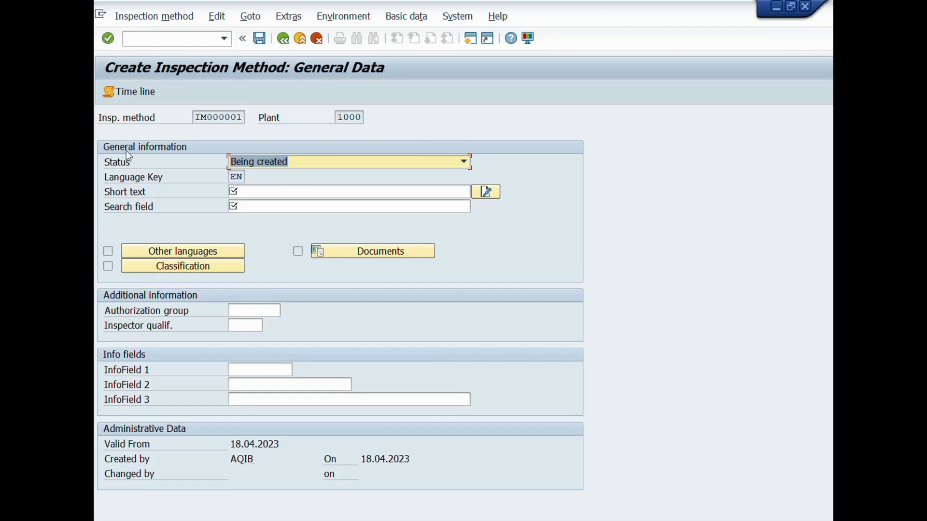
Step: Set the status to Released and the short text to 'Inspection Method for abc test' from history
left_click(458, 166)
left_click(255, 186)
left_click(288, 187)
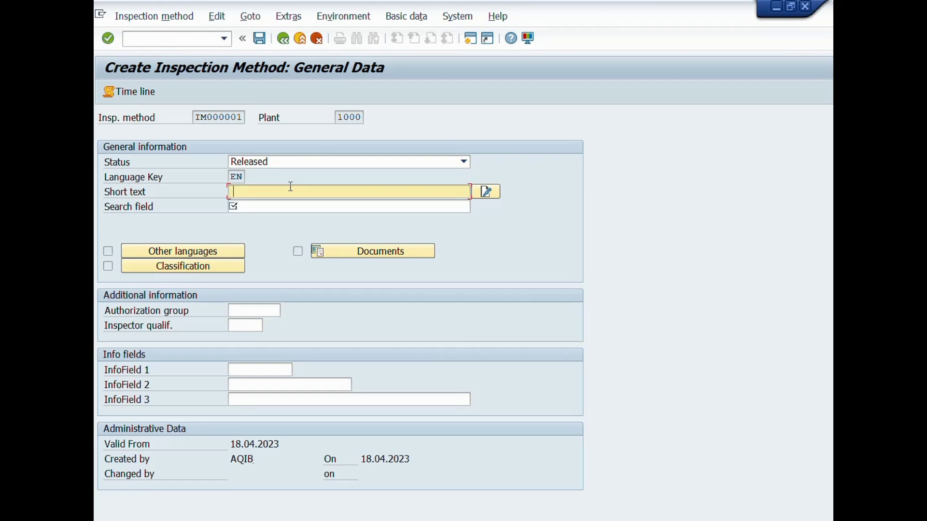
left_click(291, 186)
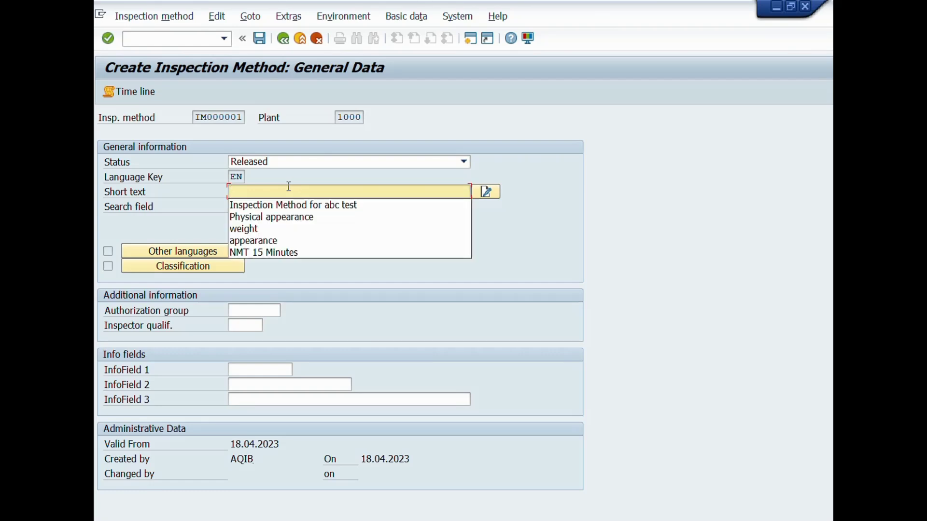
left_click(310, 205)
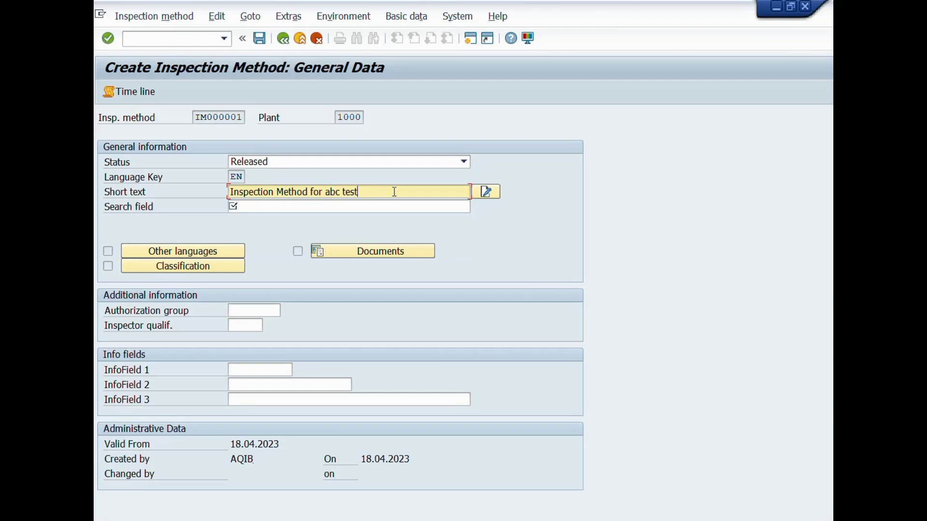
Step: Remove the stray x characters from the short text and copy it into the search field
type("xxxxxxxxxxx")
key("ctrl+shift+Left")
left_click(428, 193)
key("BackSpace")
key("BackSpace")
key("BackSpace")
key("BackSpace")
key("BackSpace")
key("BackSpace")
key("BackSpace")
key("BackSpace")
key("BackSpace")
key("BackSpace")
key("BackSpace")
key("ctrl+shift+Left")
key("ctrl+shift+Left")
key("ctrl+shift+Left")
key("ctrl+shift+Left")
key("ctrl+shift+Left")
key("shift+Tab")
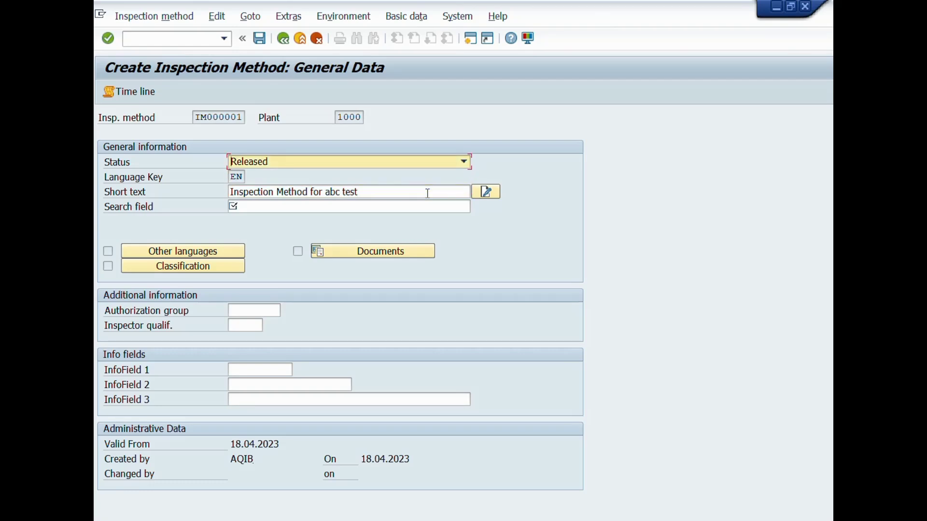
key("Tab")
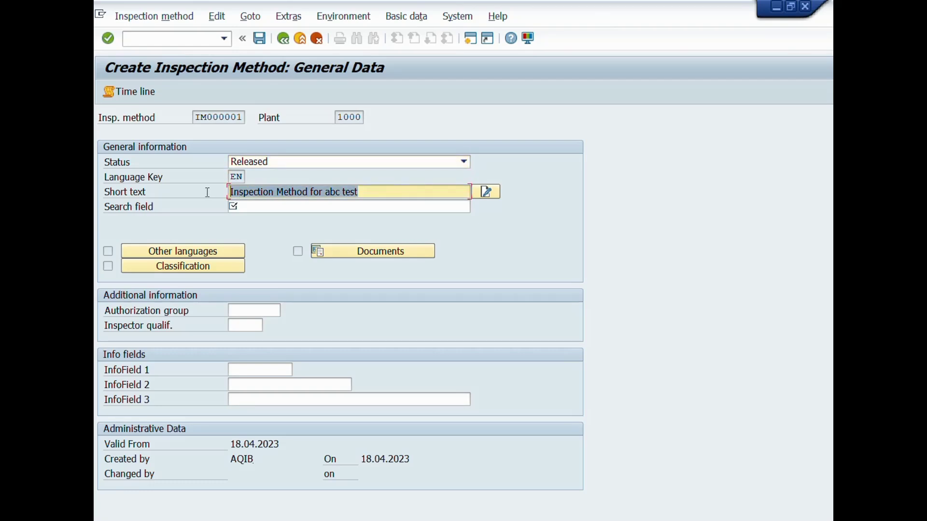
key("ctrl+c")
left_click(316, 206)
key("ctrl+v")
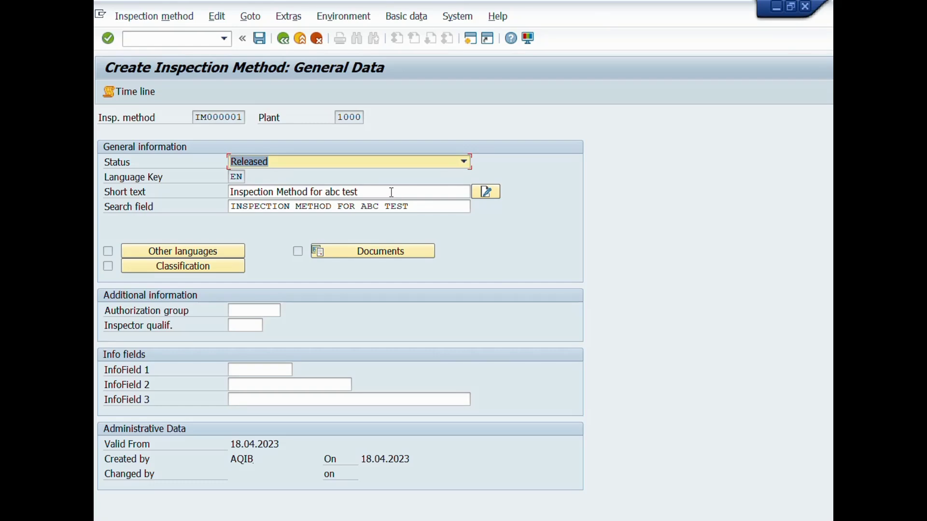
Step: Add a long text of x characters after the existing text, then go back to General Data
left_click(483, 196)
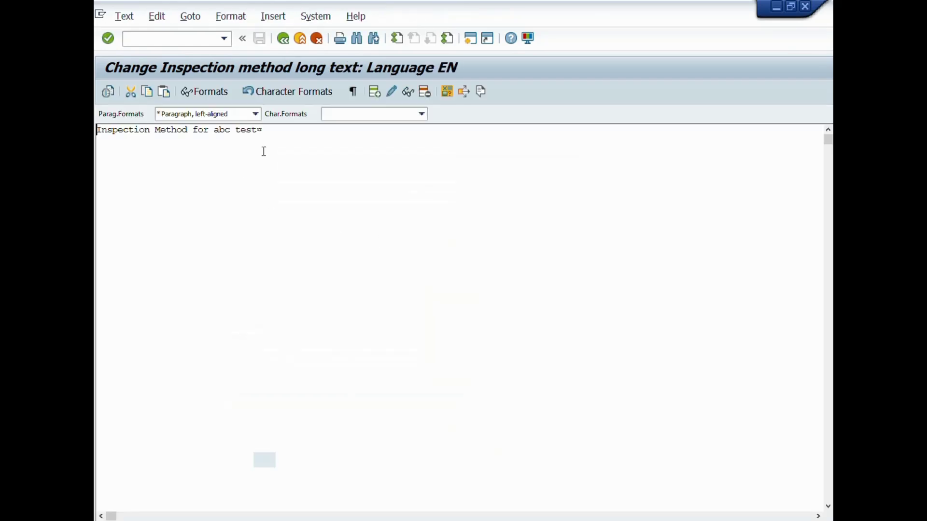
left_click(285, 140)
type("xxxxxxxxxxxxxxxxxxxxxx")
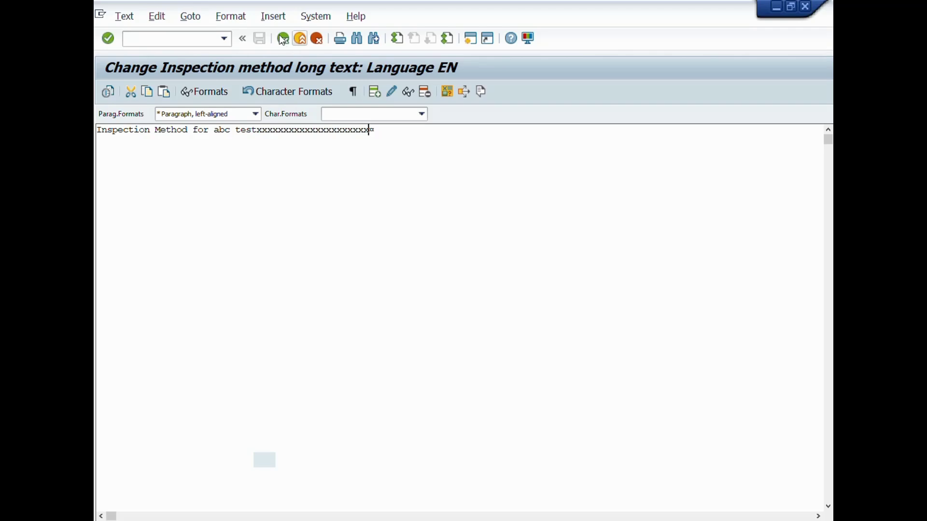
key("F3")
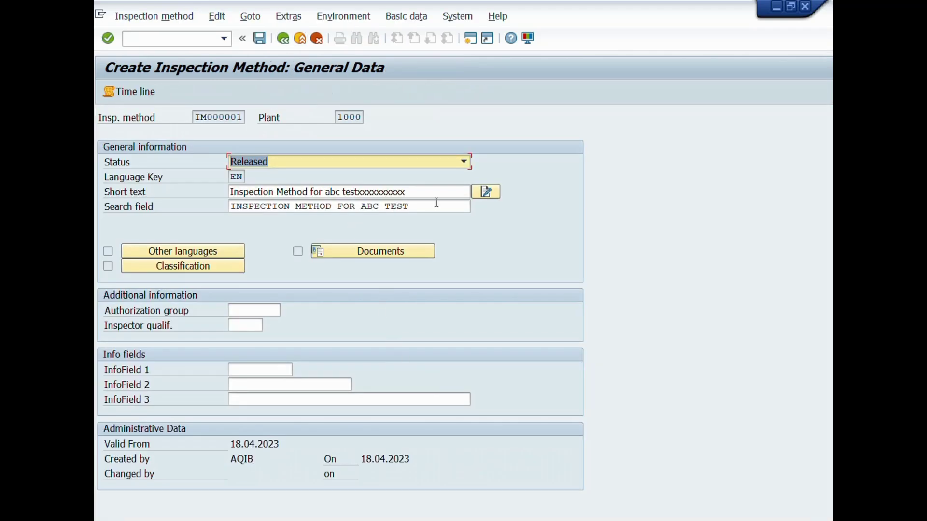
left_click(437, 205)
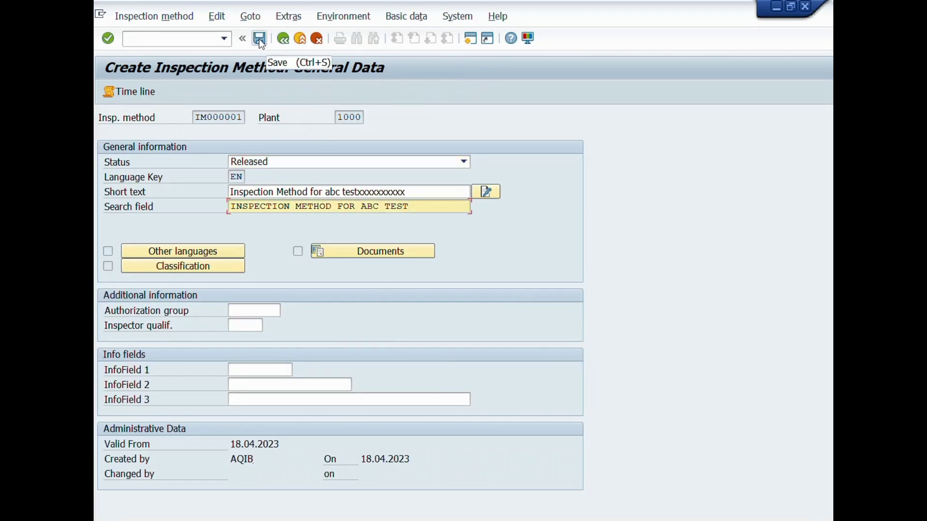